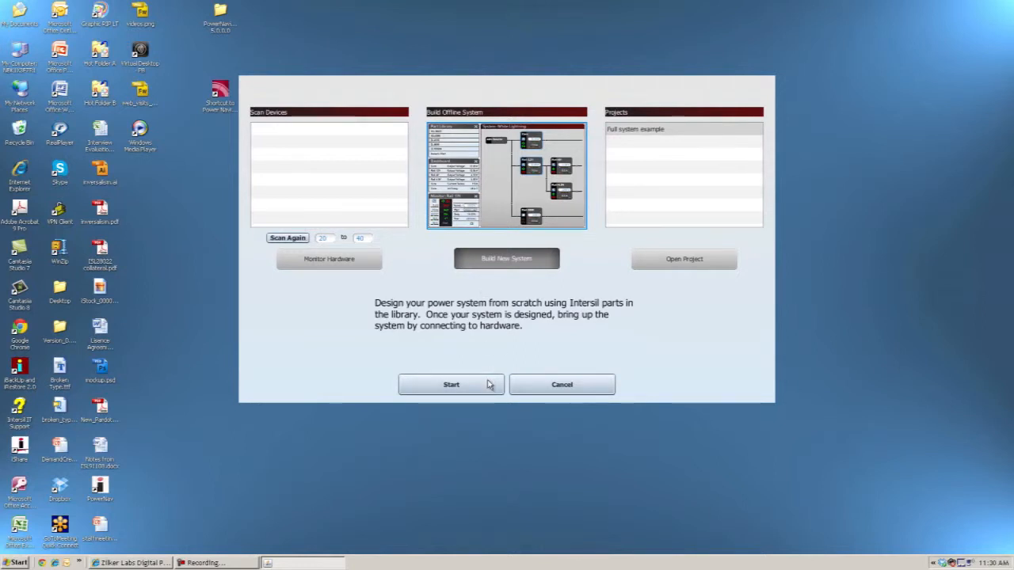
- Start a new offline power system and enlarge the power map by collapsing the message area and narrowing the part library
{"action": "left_click", "coordinate": [451, 384]}
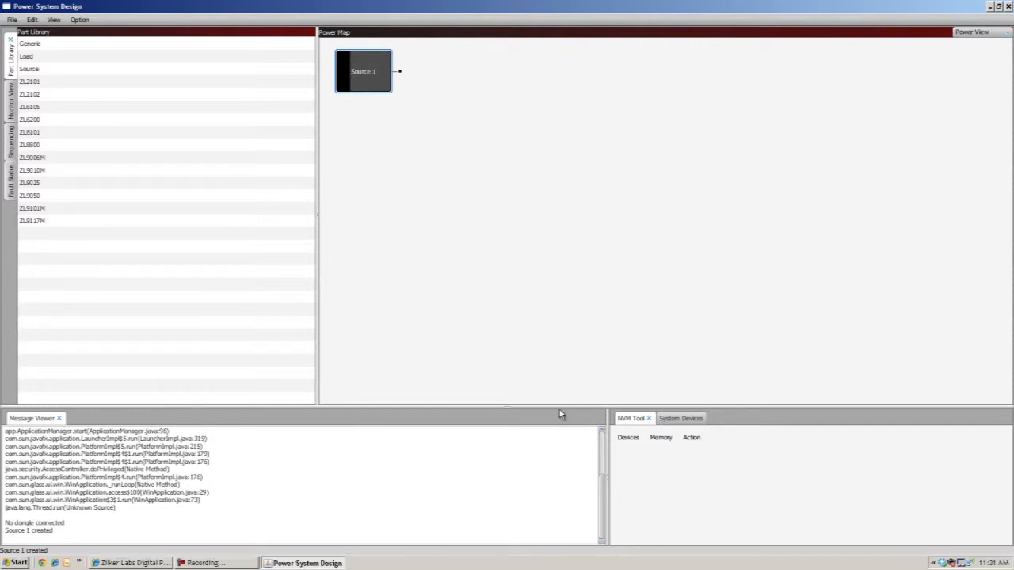
{"action": "left_click_drag", "start_coordinate": [557, 406], "coordinate": [576, 565]}
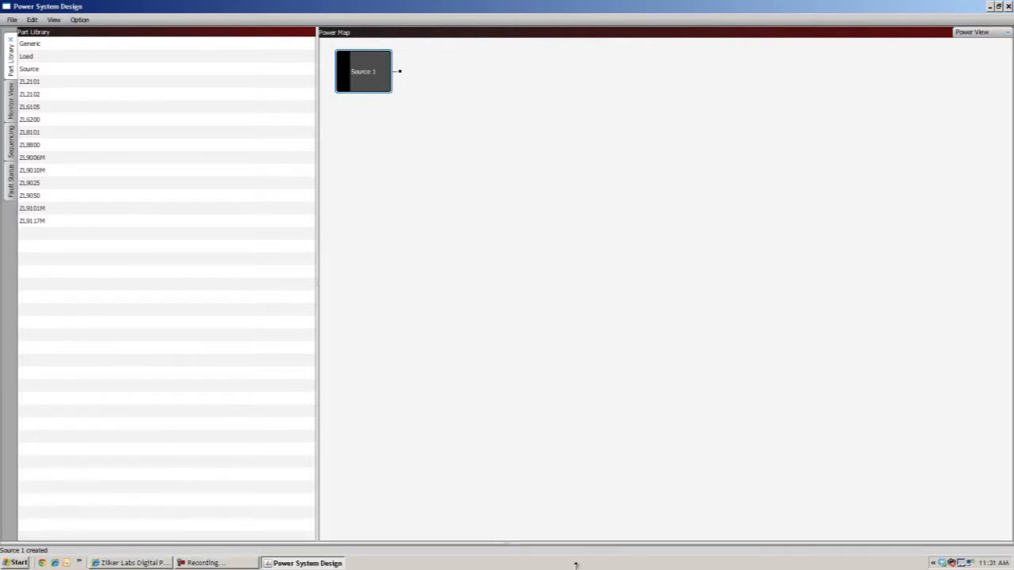
{"action": "left_click_drag", "start_coordinate": [317, 412], "coordinate": [214, 413]}
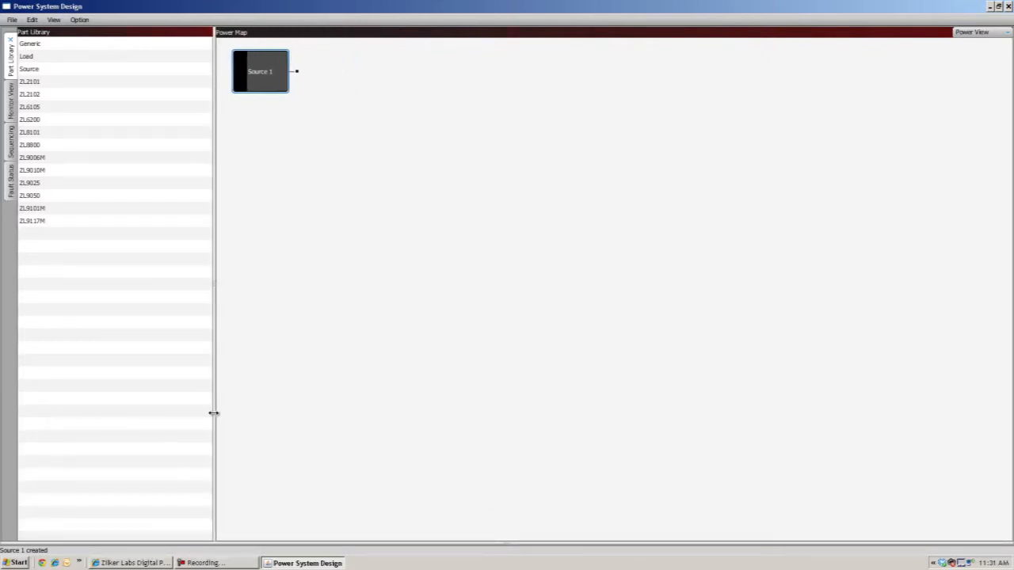
- Rename the power source to +12V and connect a ZL8800 from the part library to its output
{"action": "double_click", "coordinate": [260, 76]}
{"action": "key", "text": "BackSpace"}
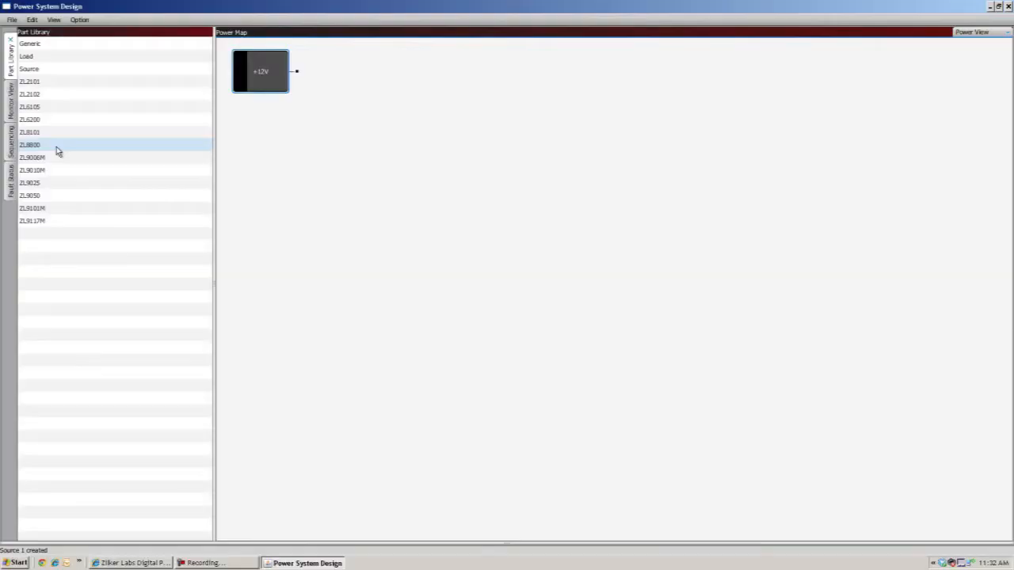
{"action": "left_click_drag", "start_coordinate": [57, 152], "coordinate": [305, 103]}
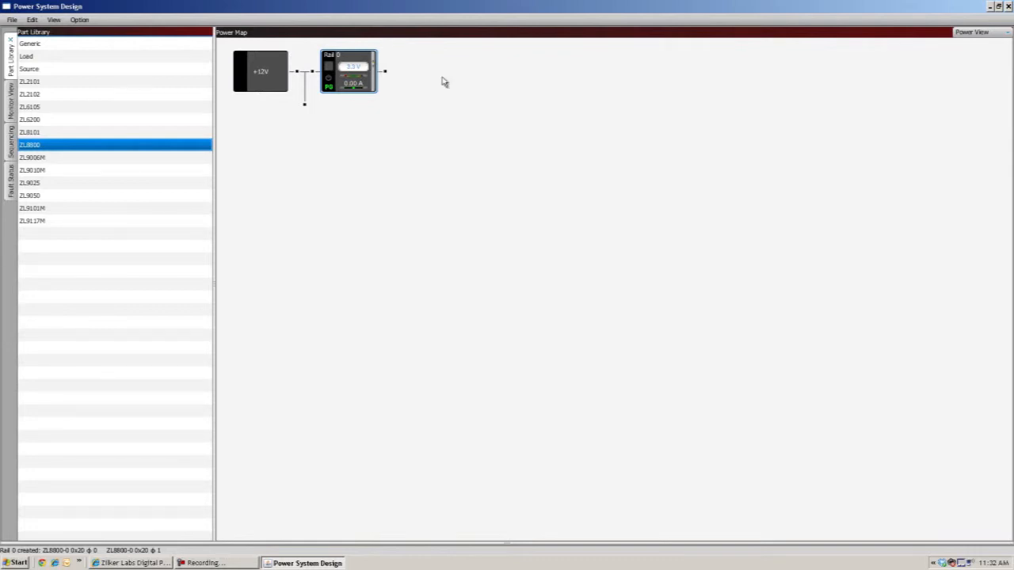
- Check the rail in Phase List View, return to Power View, and split one ZL8800 phase onto a second rail under the +12V source
{"action": "left_click", "coordinate": [988, 32]}
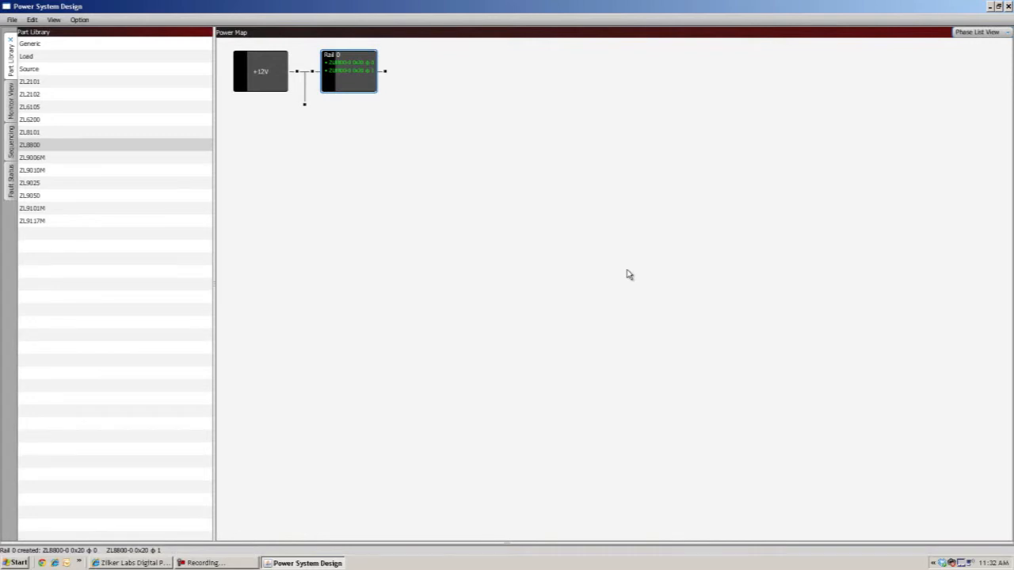
{"action": "left_click", "coordinate": [970, 31]}
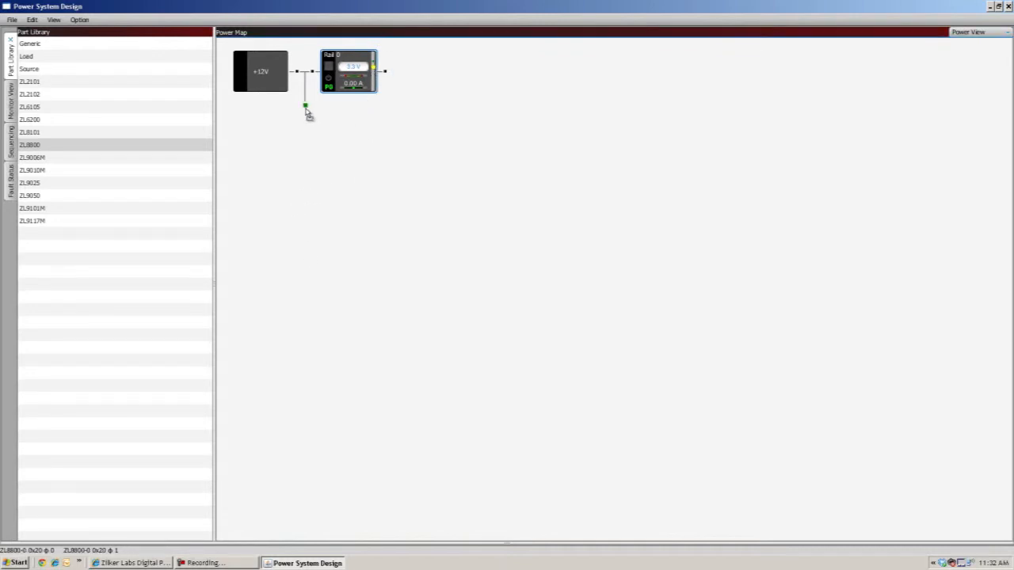
{"action": "left_click_drag", "start_coordinate": [306, 109], "coordinate": [291, 168]}
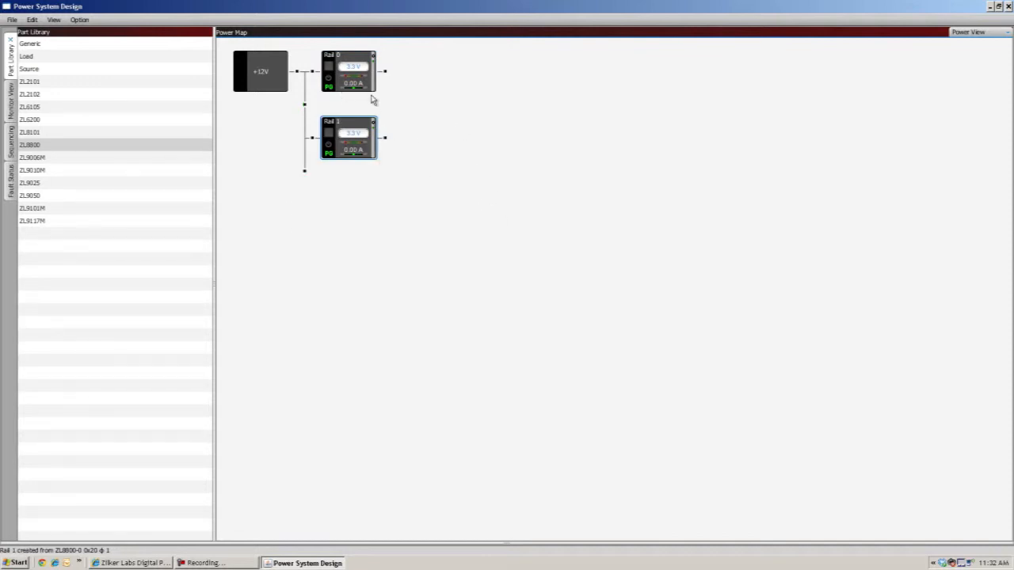
- Set the output voltages of Rail 0 to 2.5 V and Rail 1 to 1.8 V
{"action": "left_click", "coordinate": [352, 66]}
{"action": "type", "text": "2"}
{"action": "left_click", "coordinate": [354, 134]}
{"action": "type", "text": "1"}
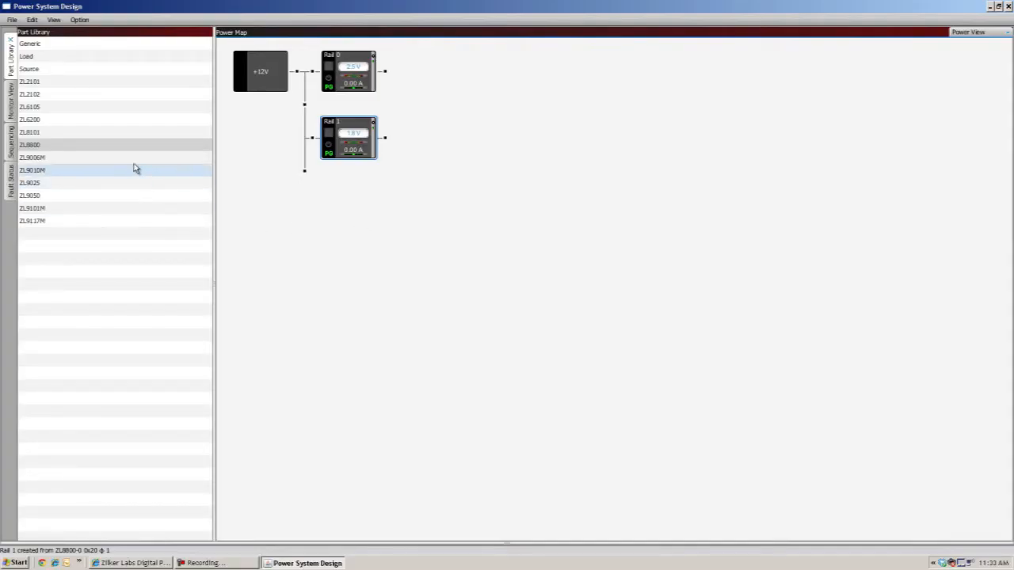
- Add a ZL9006M rail to the +12V source and move it so that it is fed by Rail 1's output
{"action": "left_click", "coordinate": [134, 162]}
{"action": "left_click_drag", "start_coordinate": [135, 159], "coordinate": [320, 212]}
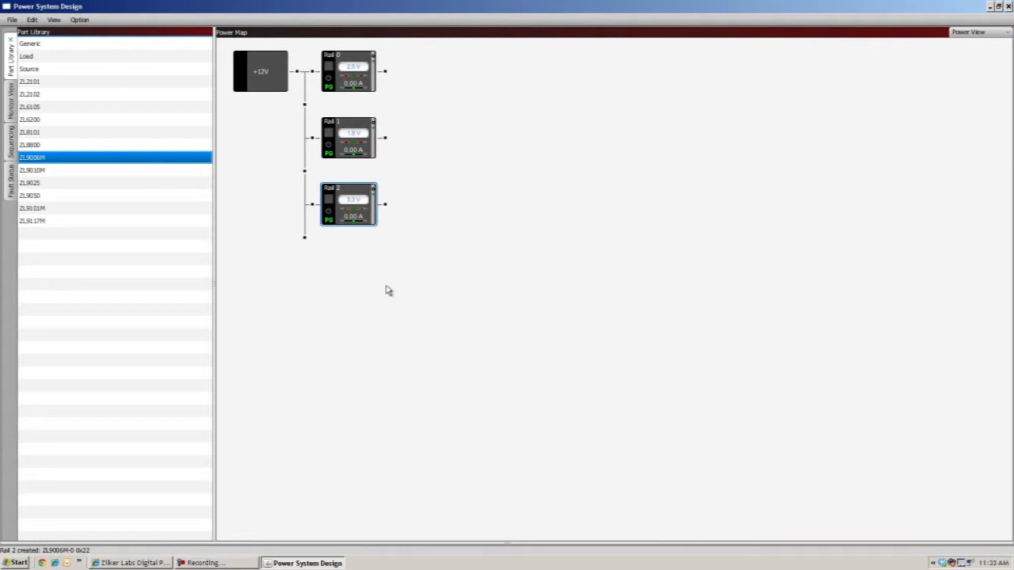
{"action": "left_click", "coordinate": [341, 226]}
{"action": "left_click_drag", "start_coordinate": [341, 226], "coordinate": [388, 141]}
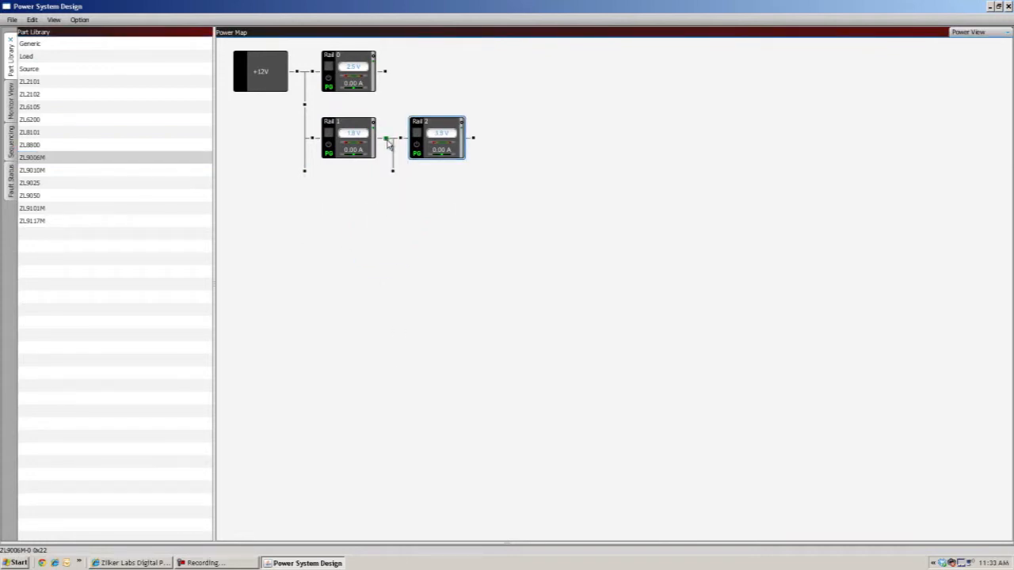
- Set the output voltage of Rail 1 to 5 V
{"action": "left_click", "coordinate": [353, 132]}
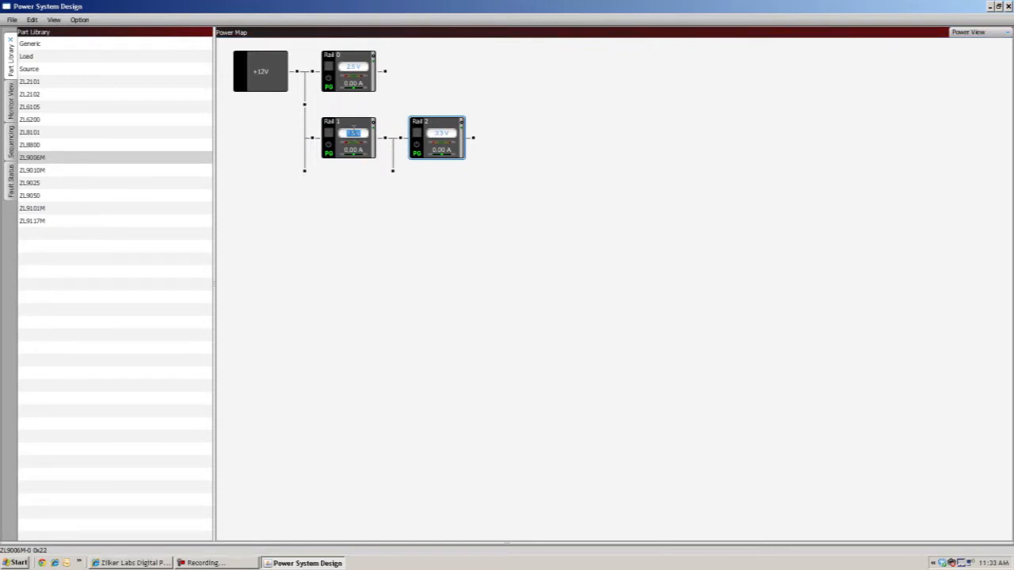
{"action": "type", "text": "5"}
{"action": "left_click", "coordinate": [397, 216]}
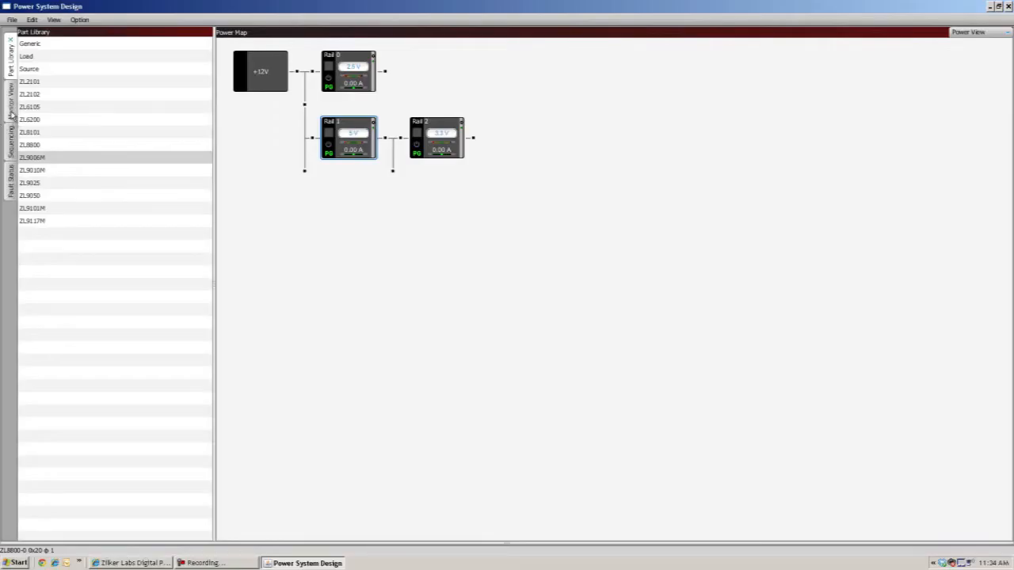
- Open the Monitor View and examine the readings of Rail 0, Rail 1 and Rail 2 one at a time
{"action": "left_click", "coordinate": [12, 115]}
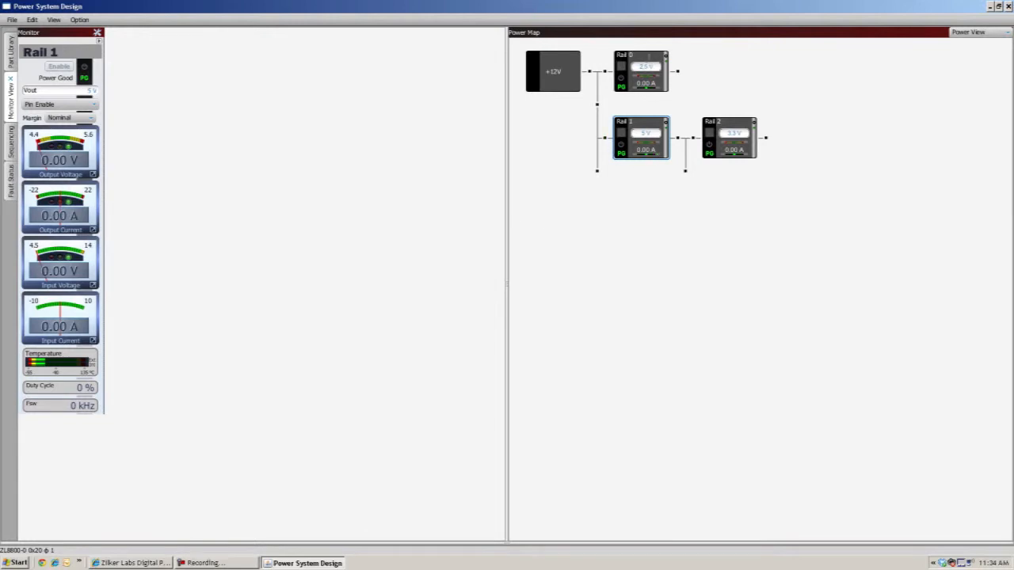
{"action": "left_click", "coordinate": [658, 82]}
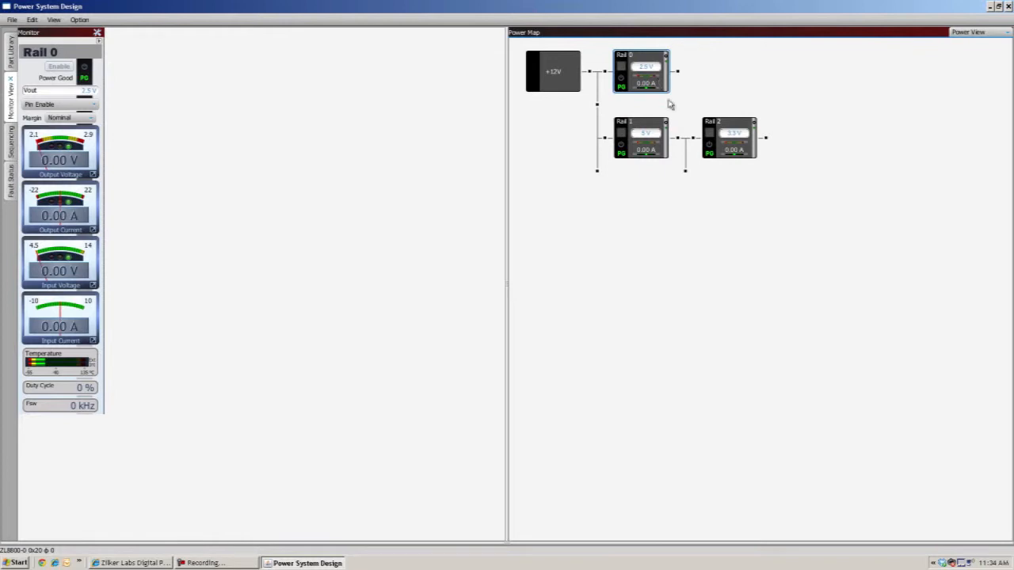
{"action": "left_click", "coordinate": [664, 147]}
{"action": "left_click", "coordinate": [741, 153]}
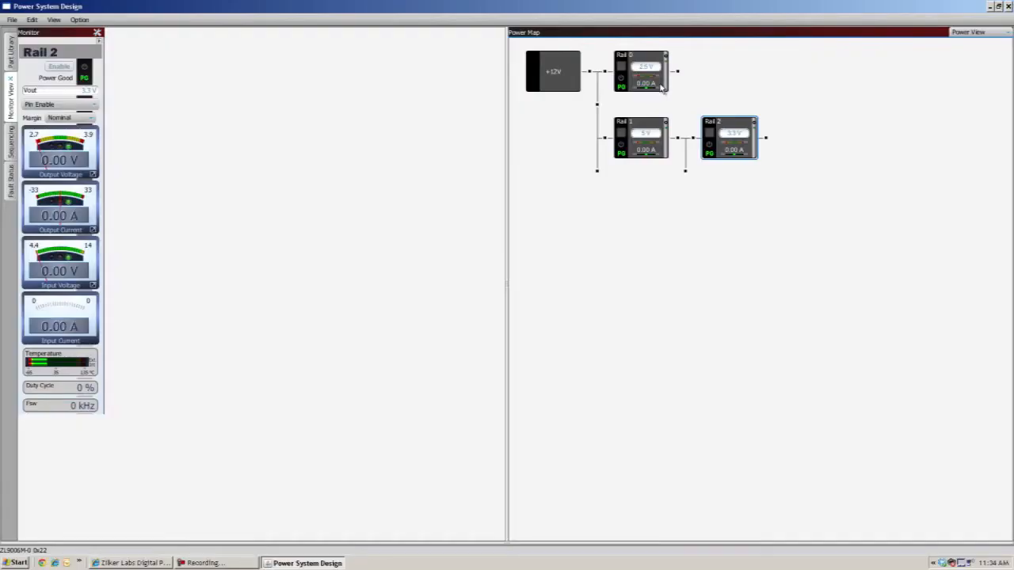
- Select Rail 0, Rail 1 and Rail 2 together to display their monitors side by side
{"action": "left_click", "coordinate": [661, 86]}
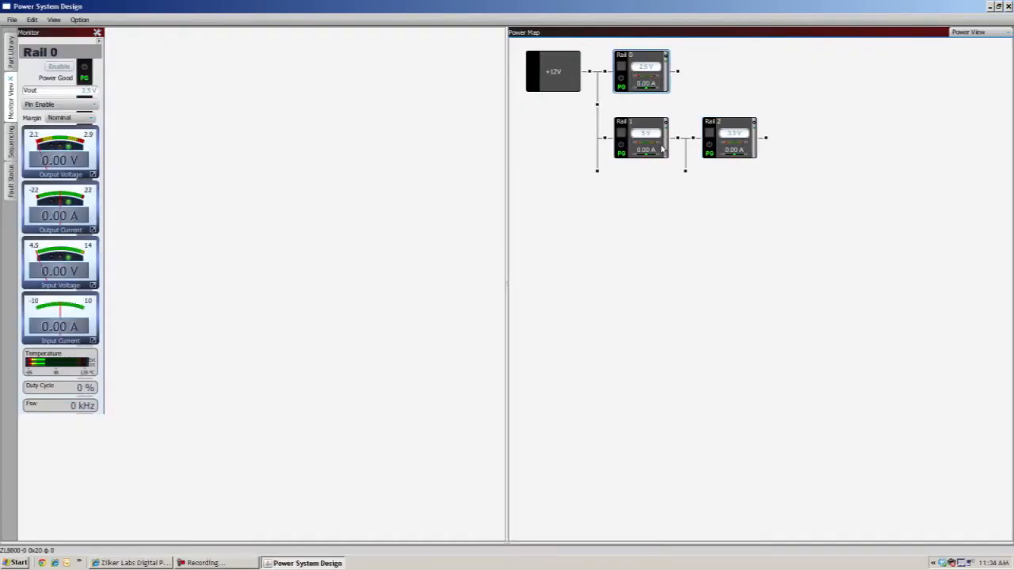
{"action": "left_click", "coordinate": [659, 150], "text": "ctrl"}
{"action": "left_click", "coordinate": [738, 152], "text": "ctrl"}
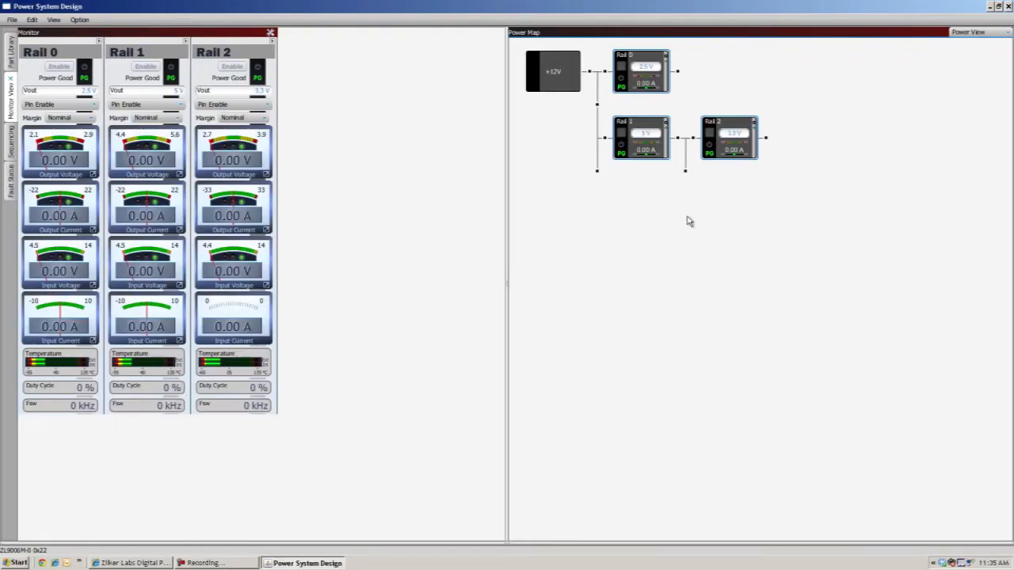
- Rename Rail 0 to CPU, Rail 1 to I/O and Rail 2 to Memory in the power map
{"action": "double_click", "coordinate": [631, 55]}
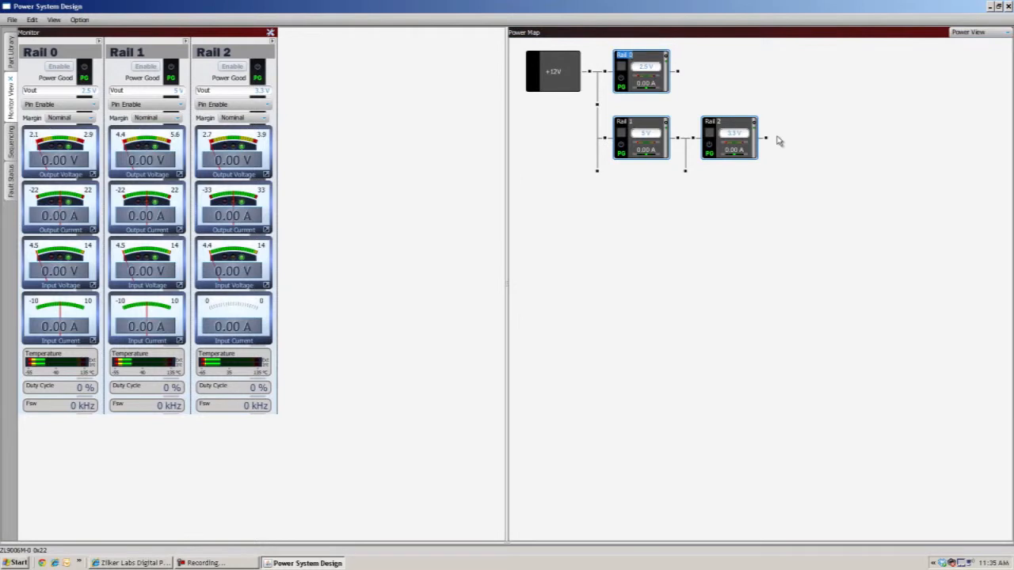
{"action": "type", "text": "CPU"}
{"action": "double_click", "coordinate": [626, 123]}
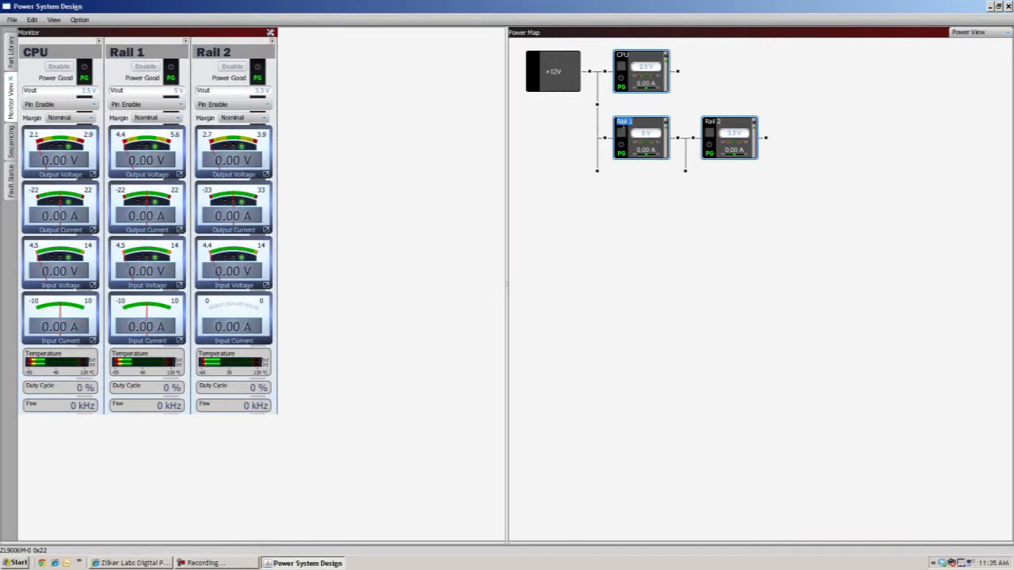
{"action": "type", "text": "I/O"}
{"action": "double_click", "coordinate": [708, 120]}
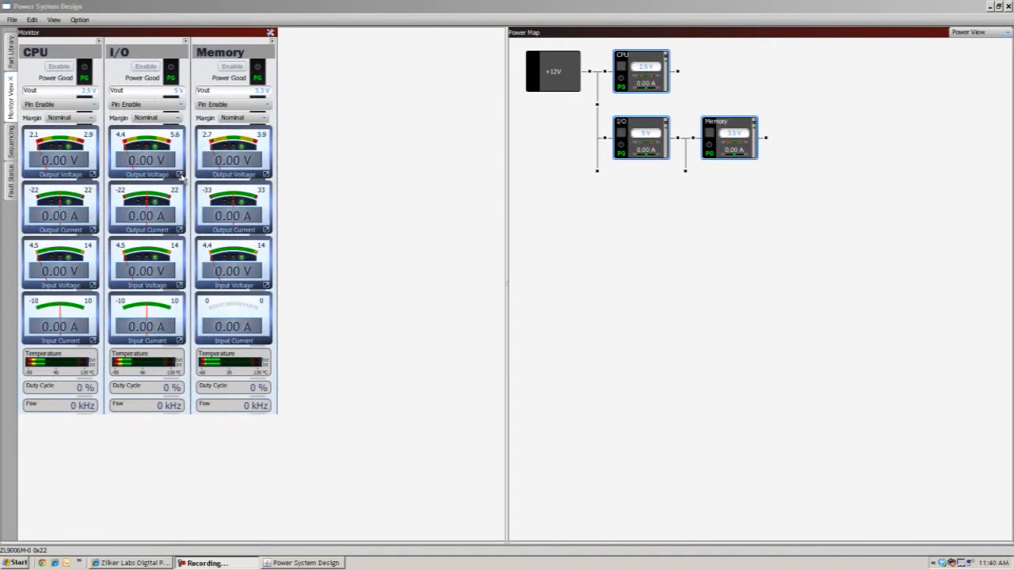
- Set the I/O rail's Vout Command to 5.5 V in its margins and limits, and switch Margin/Limits Track Vout off and back on
{"action": "left_click", "coordinate": [181, 176]}
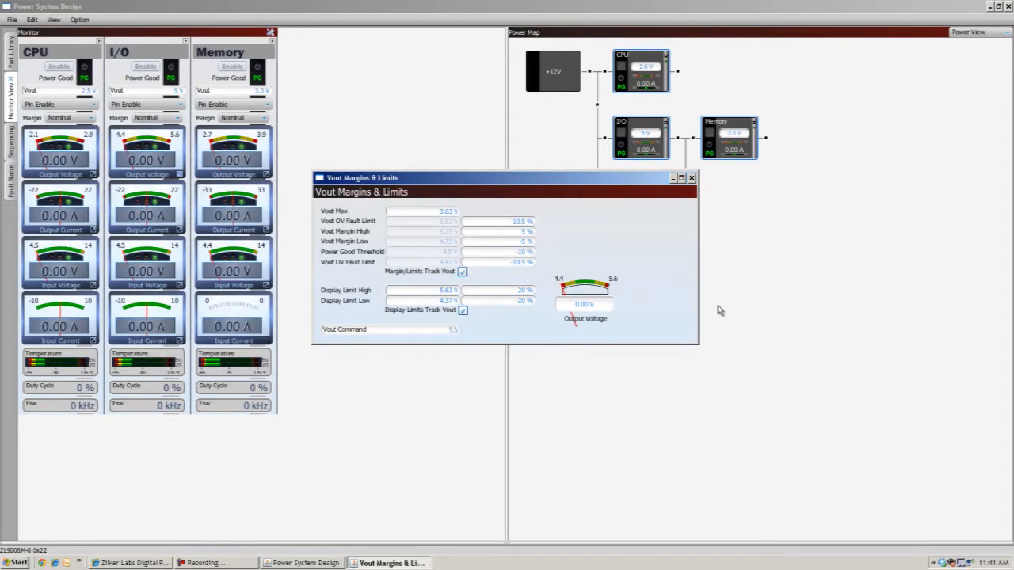
{"action": "key", "text": "Return"}
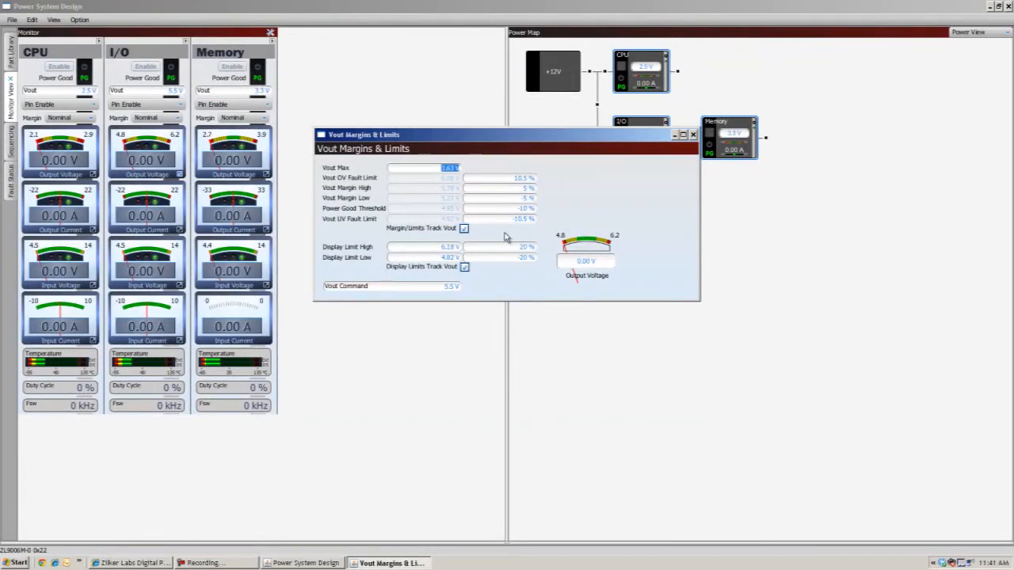
{"action": "left_click", "coordinate": [464, 229]}
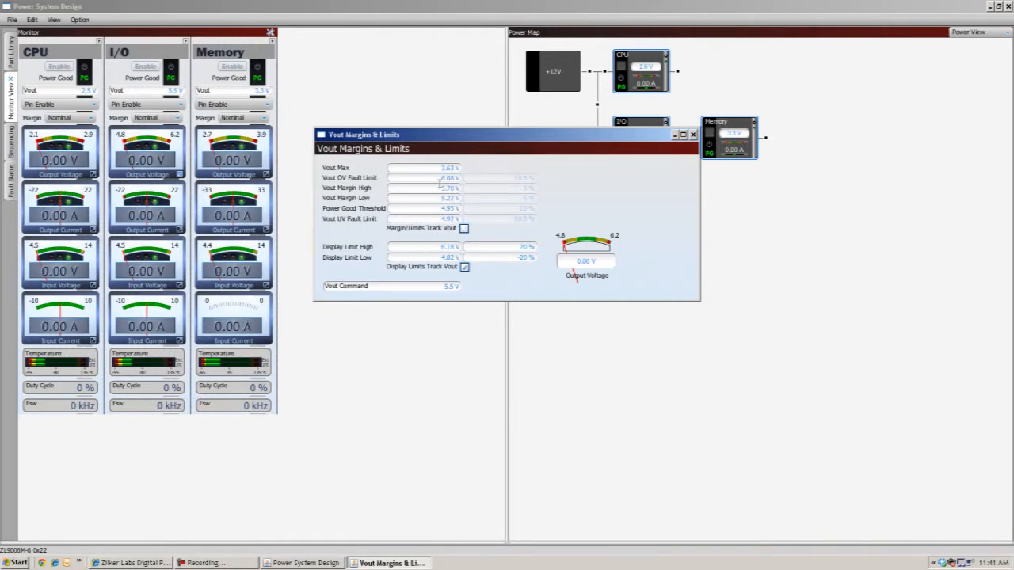
{"action": "left_click", "coordinate": [464, 228]}
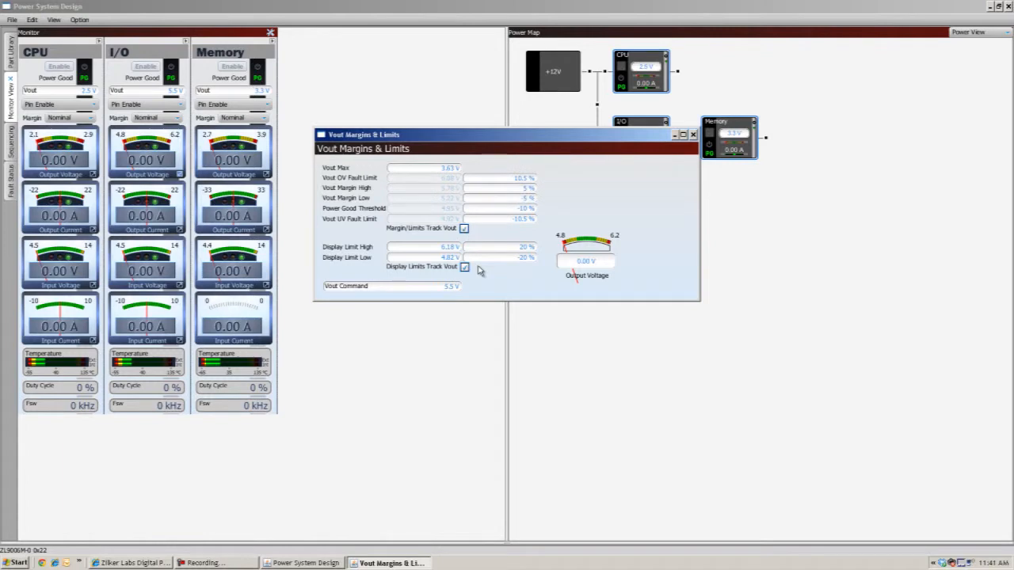